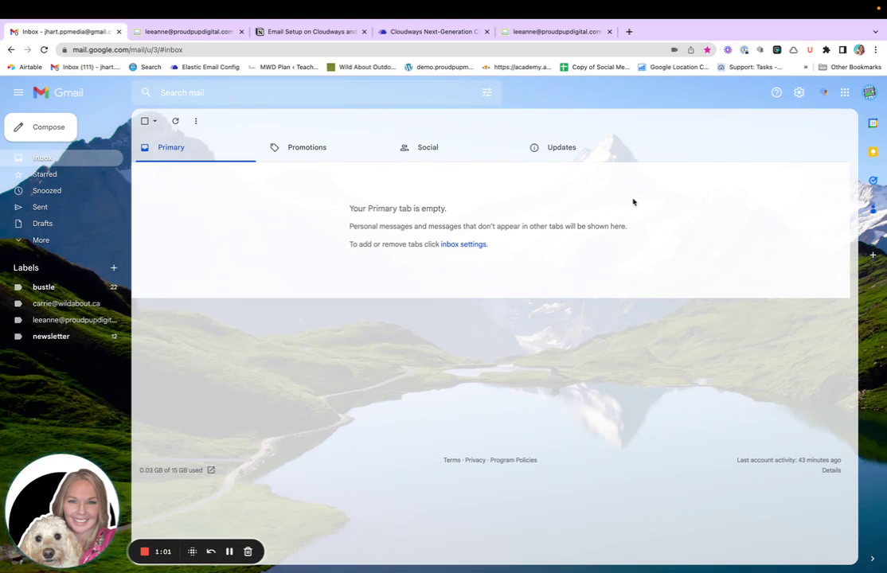
Open the Send mail as 'Add another email address' form from the Accounts and Import settings
{"action": "left_click", "coordinate": [800, 93]}
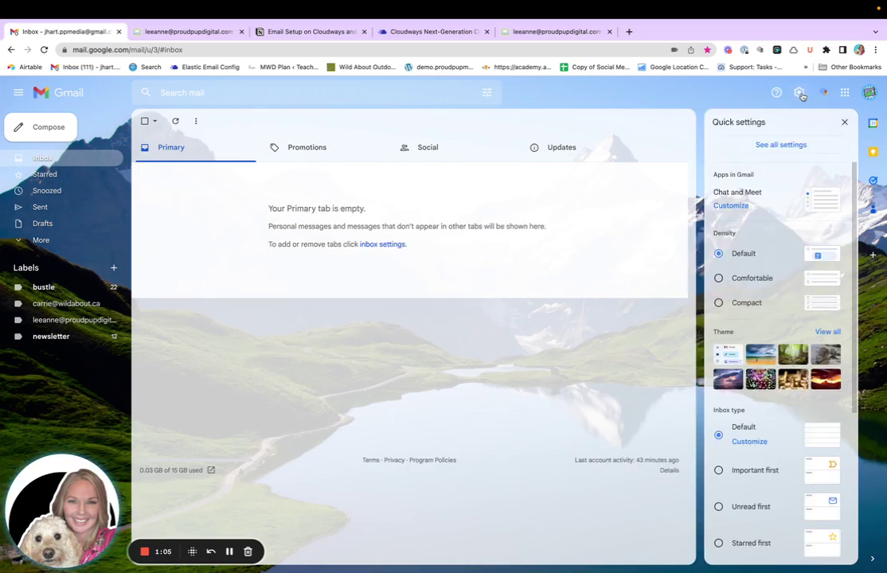
{"action": "left_click", "coordinate": [782, 145]}
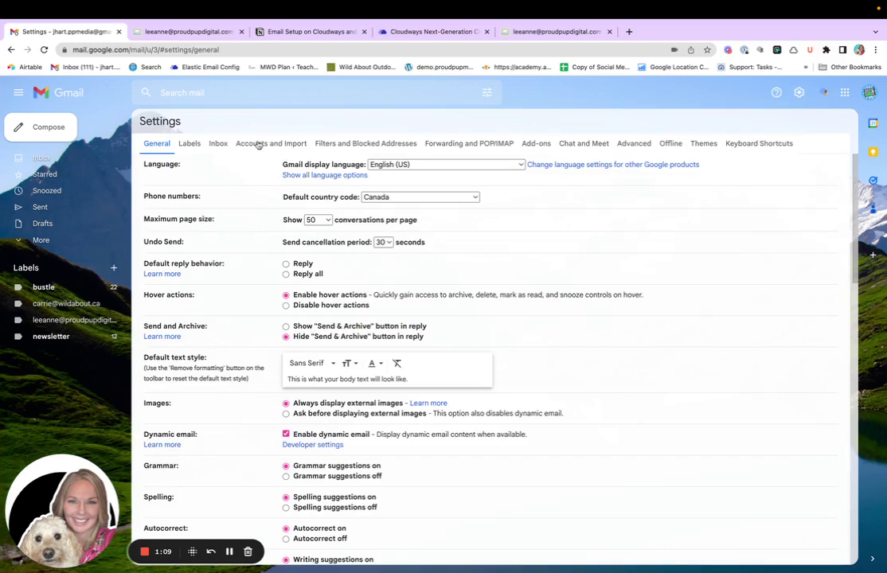
{"action": "left_click", "coordinate": [263, 143]}
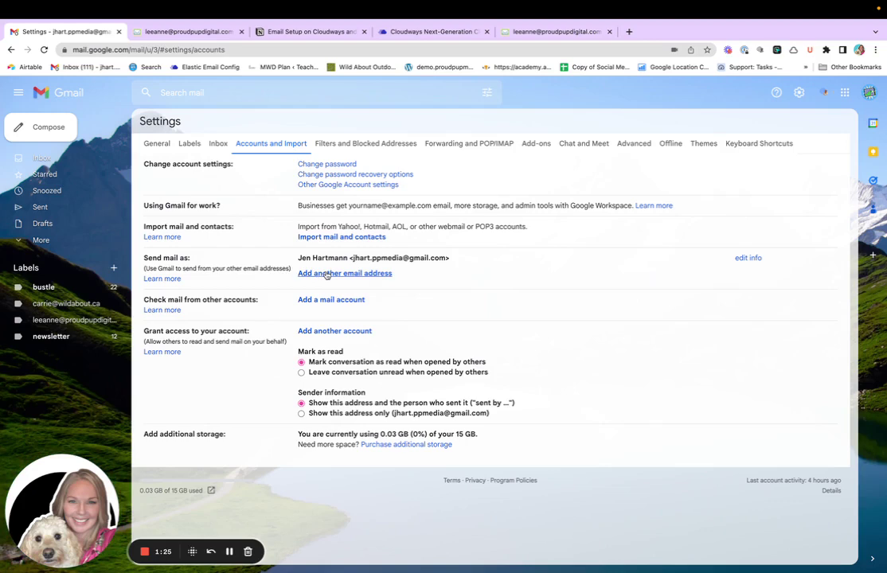
{"action": "left_click", "coordinate": [326, 274]}
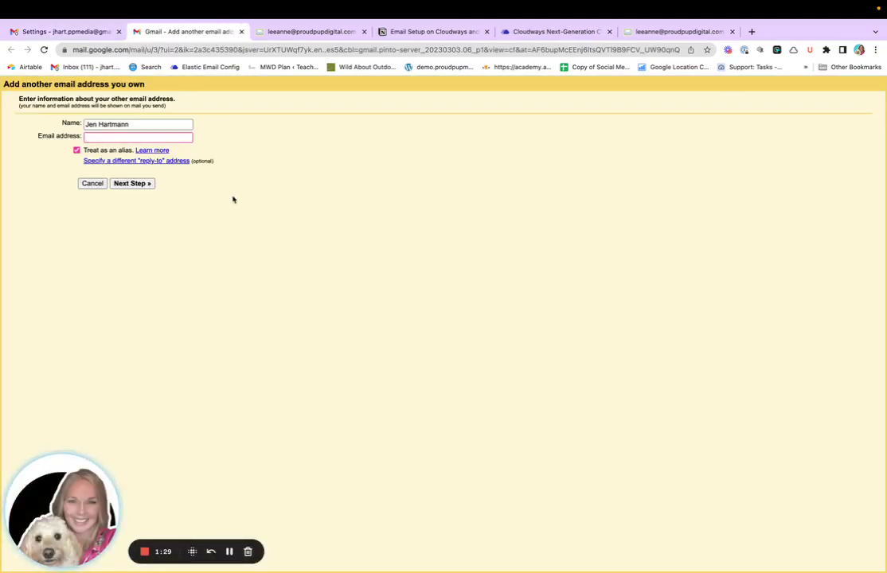
Name the sender 'Test', enter the website email address, and untick 'Treat as an alias'
{"action": "left_click", "coordinate": [142, 123]}
{"action": "triple_click", "coordinate": [141, 124]}
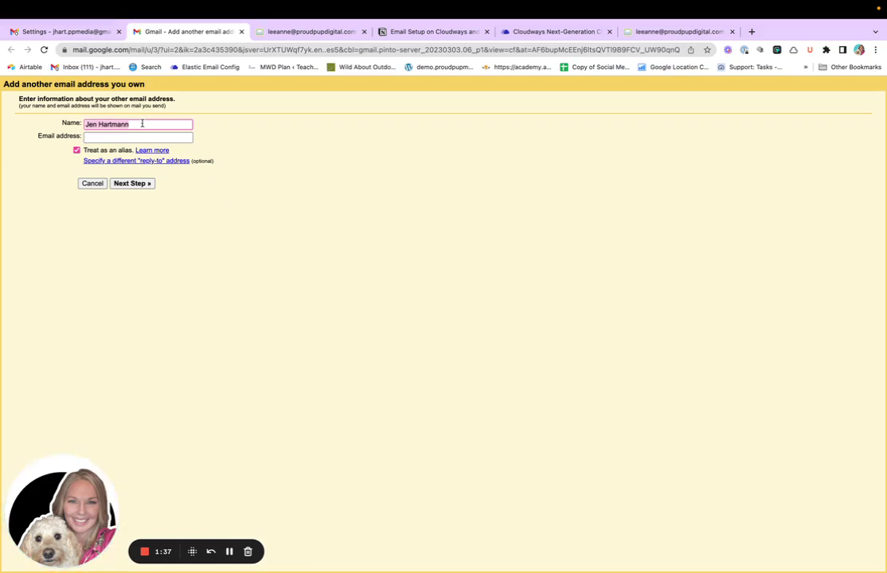
{"action": "type", "text": "Test"}
{"action": "left_click", "coordinate": [110, 136]}
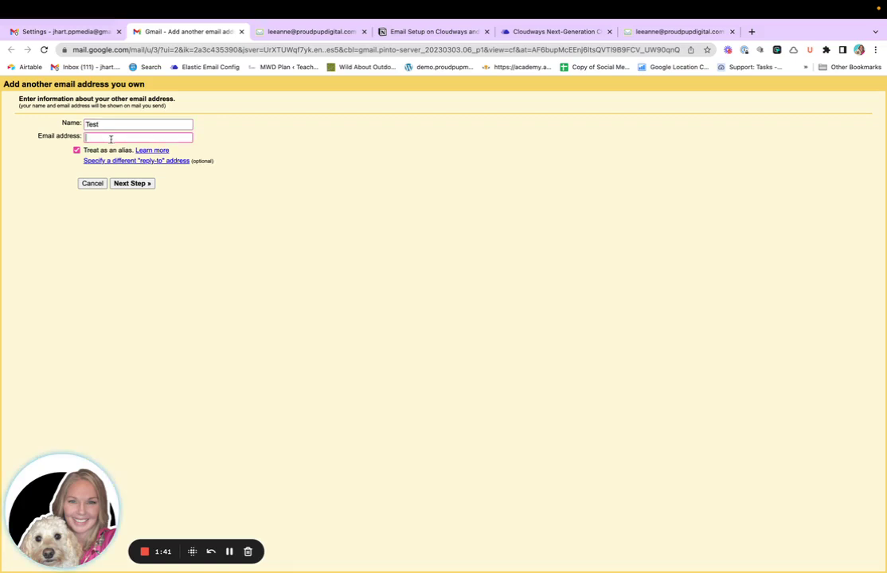
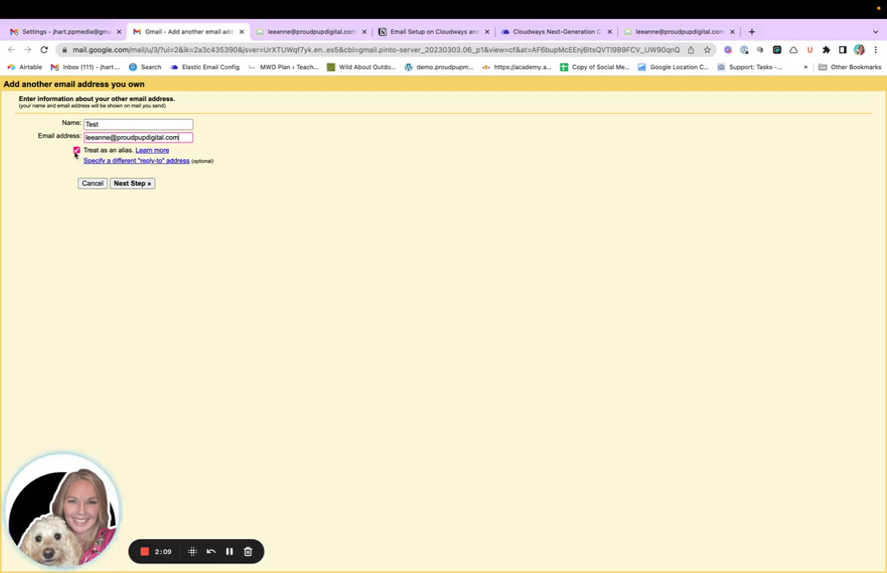
{"action": "left_click", "coordinate": [77, 150]}
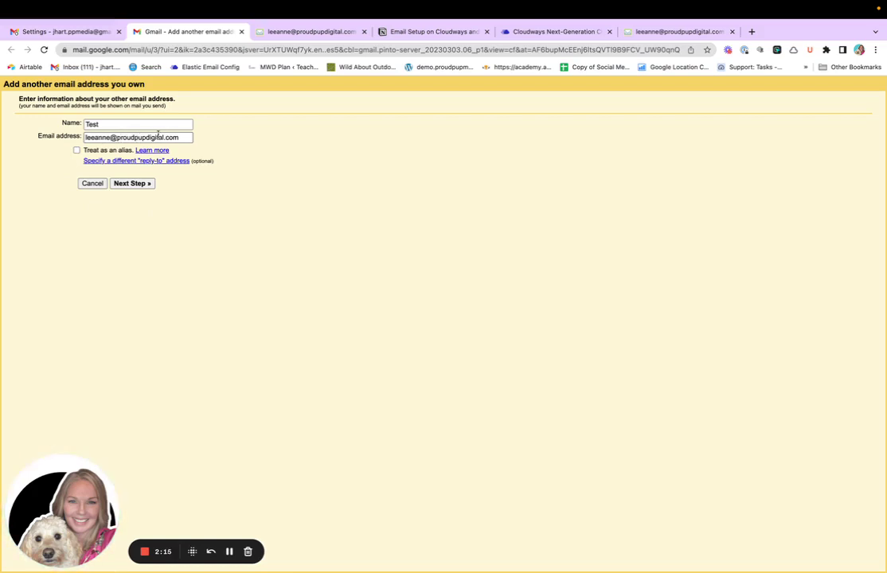
Set SMTP server secure.emailsrvr.com, port 465, the full website address as username, and the password
{"action": "left_click", "coordinate": [132, 184]}
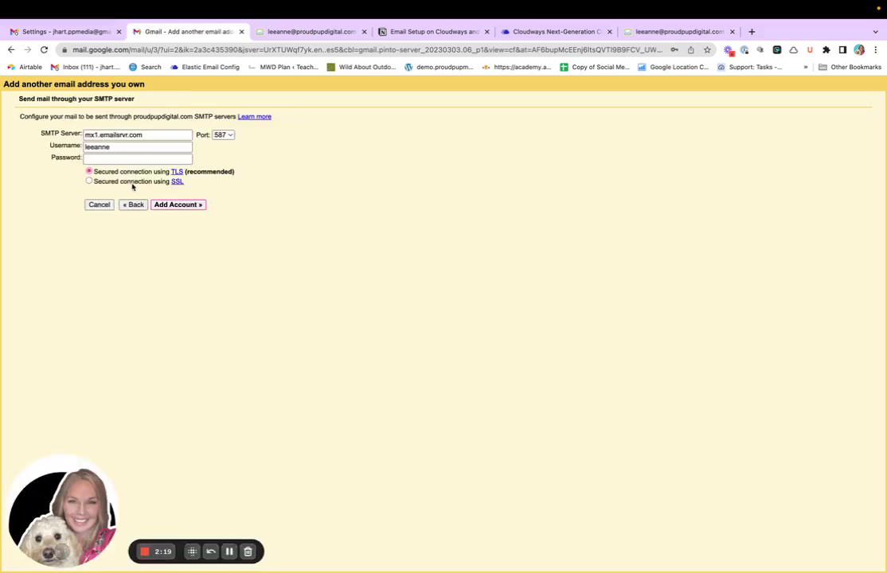
{"action": "triple_click", "coordinate": [133, 134]}
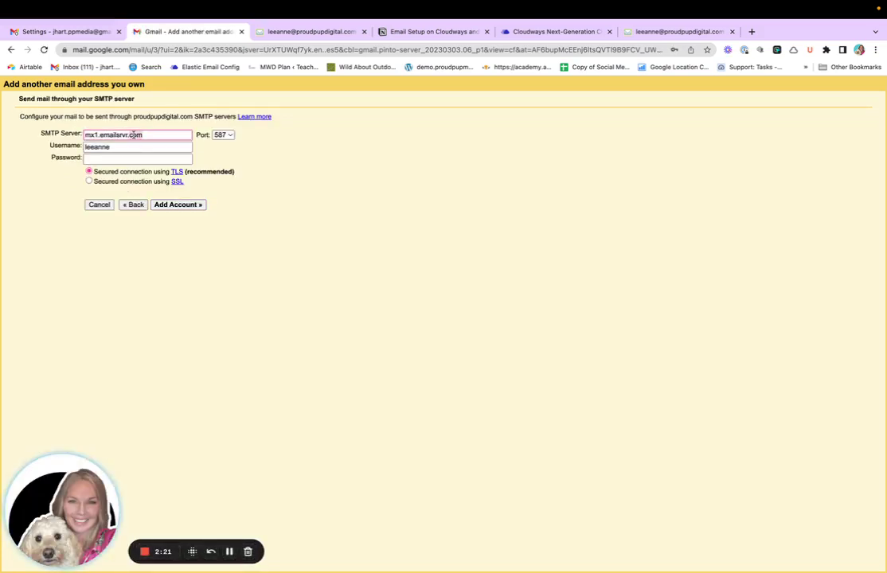
{"action": "type", "text": "se"}
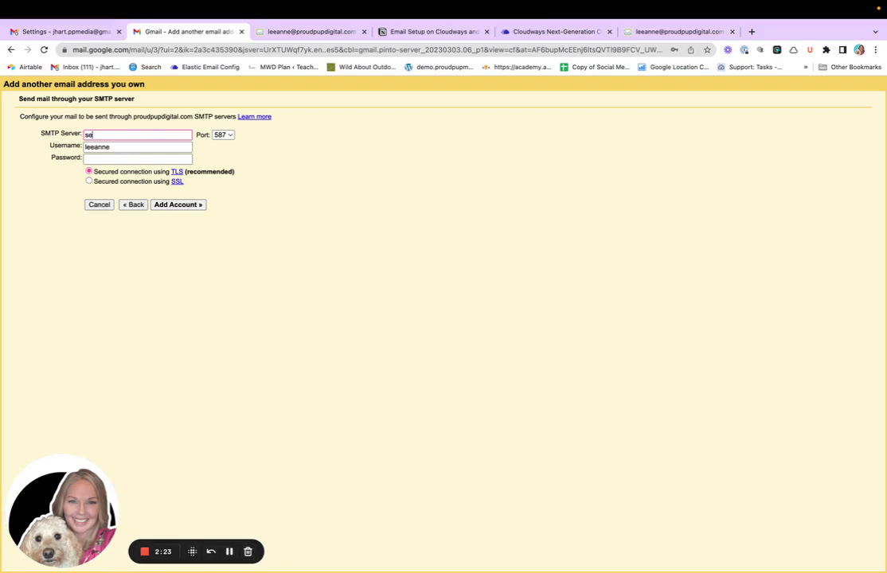
{"action": "type", "text": "cure."}
{"action": "type", "text": "ea"}
{"action": "type", "text": "ma"}
{"action": "type", "text": "ilsrvr.com"}
{"action": "left_click", "coordinate": [222, 135]}
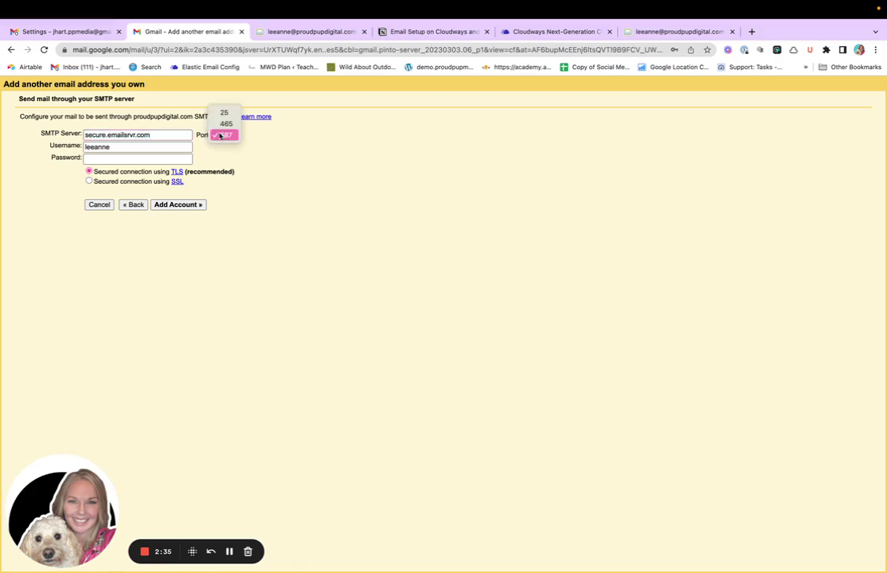
{"action": "left_click", "coordinate": [222, 126]}
{"action": "left_click", "coordinate": [125, 148]}
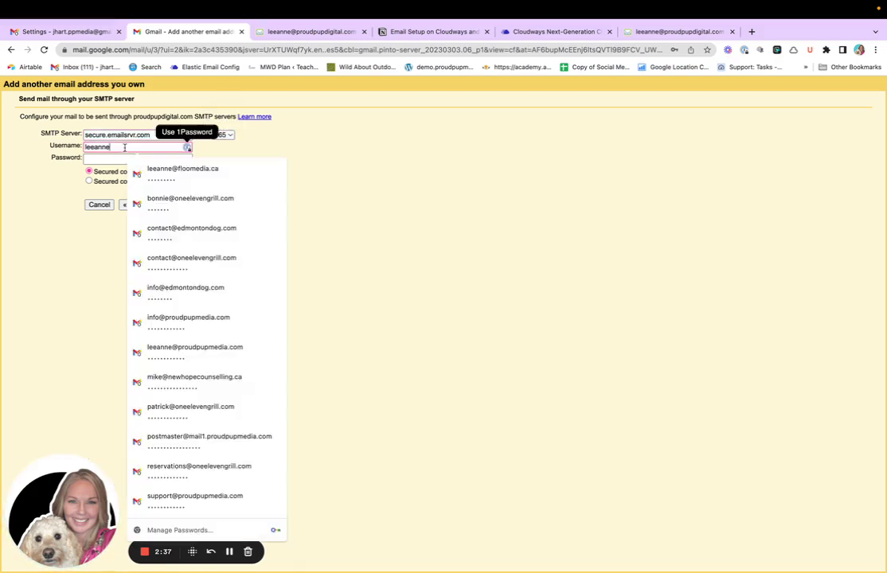
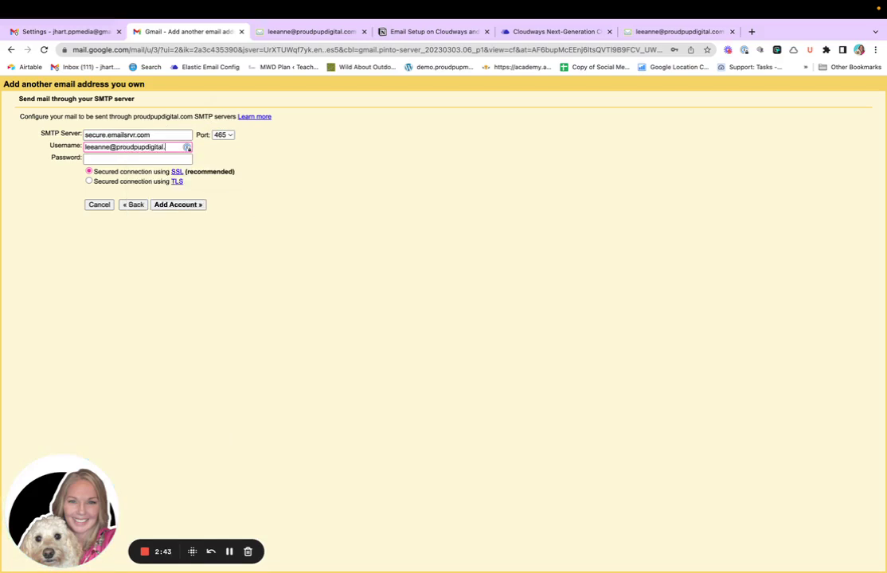
{"action": "left_click", "coordinate": [92, 157]}
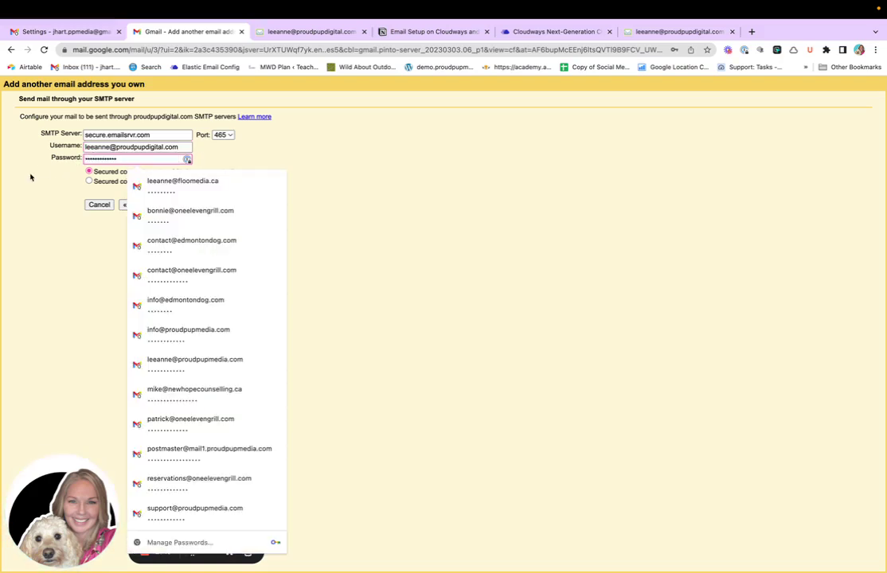
{"action": "key", "text": "super+v"}
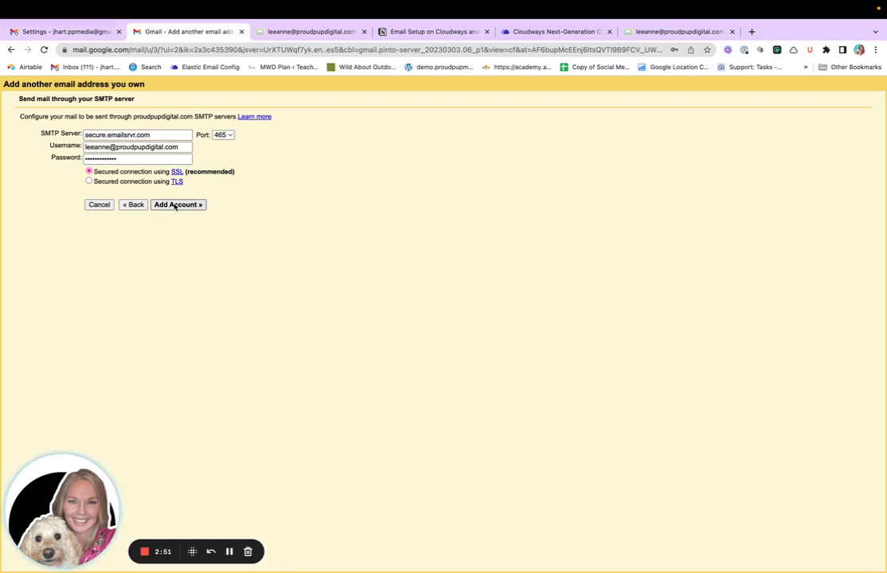
Add the sender account, then check the webmail inbox for Gmail's confirmation email
{"action": "left_click", "coordinate": [175, 205]}
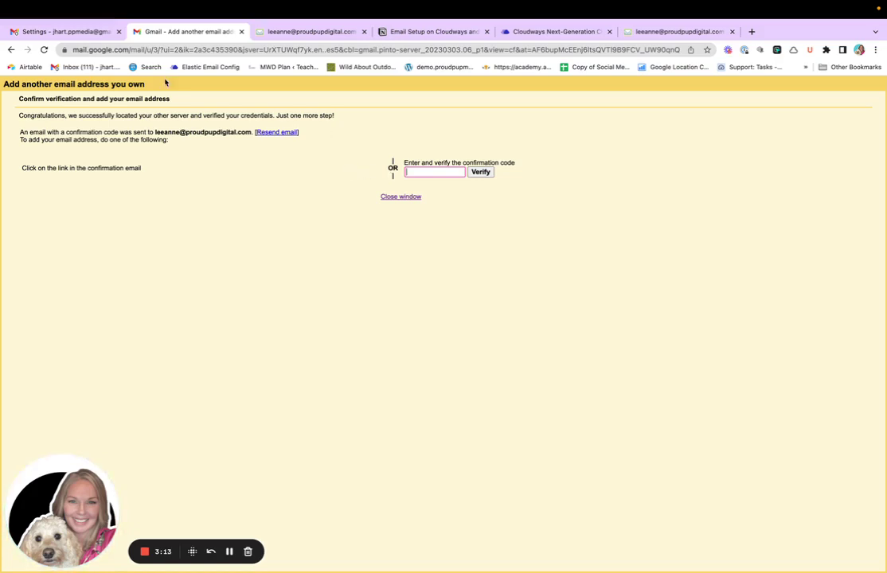
{"action": "left_click", "coordinate": [73, 34]}
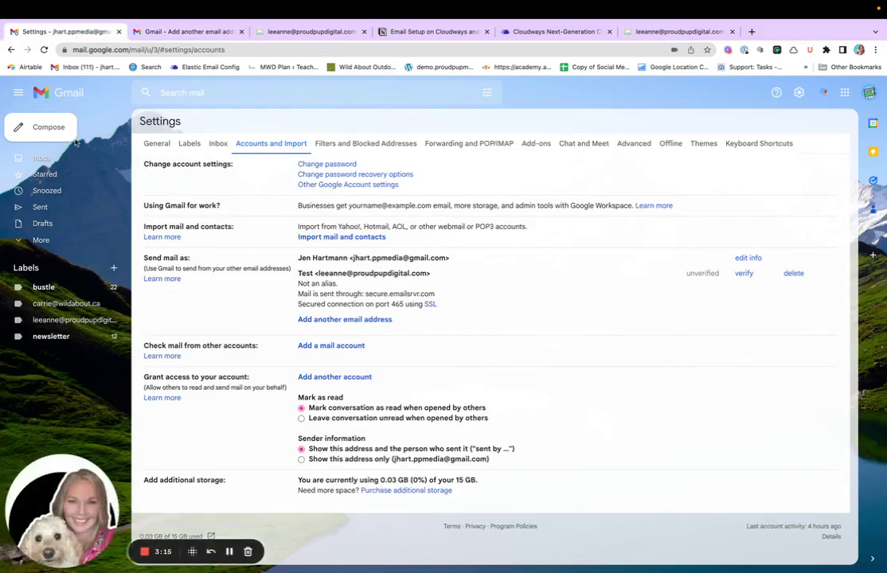
{"action": "left_click", "coordinate": [42, 158]}
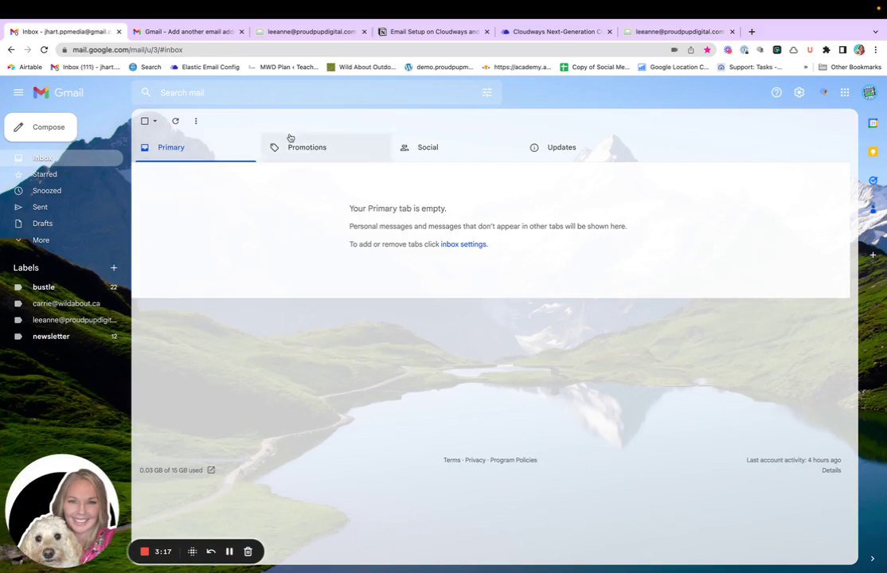
{"action": "left_click", "coordinate": [318, 33]}
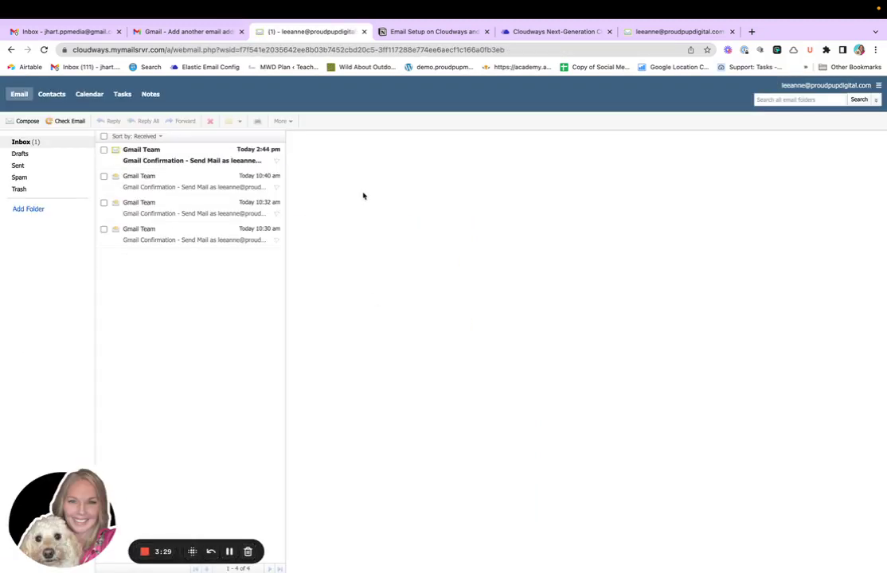
Copy the code from the newest Gmail Confirmation email and submit it in Gmail's verification window
{"action": "left_click", "coordinate": [127, 151]}
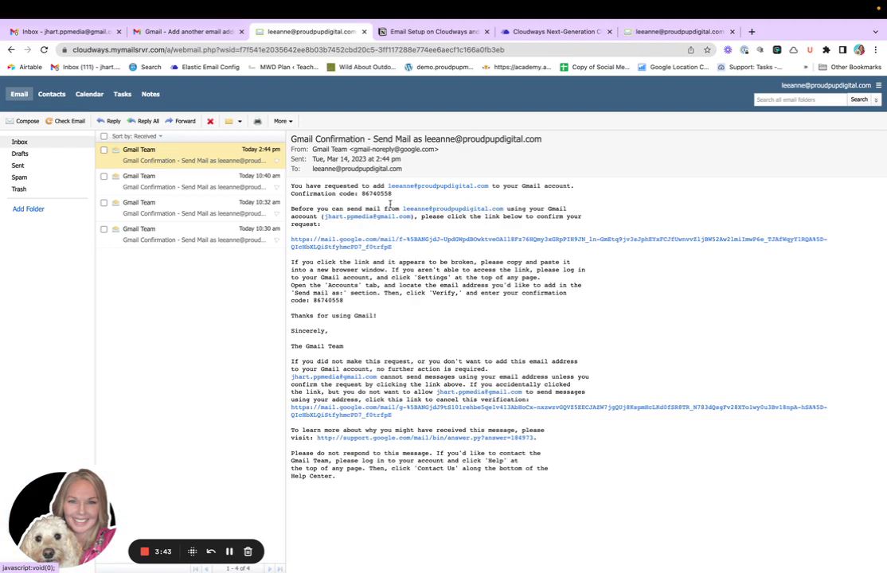
{"action": "left_click_drag", "start_coordinate": [361, 194], "coordinate": [391, 193]}
{"action": "key", "text": "super+c"}
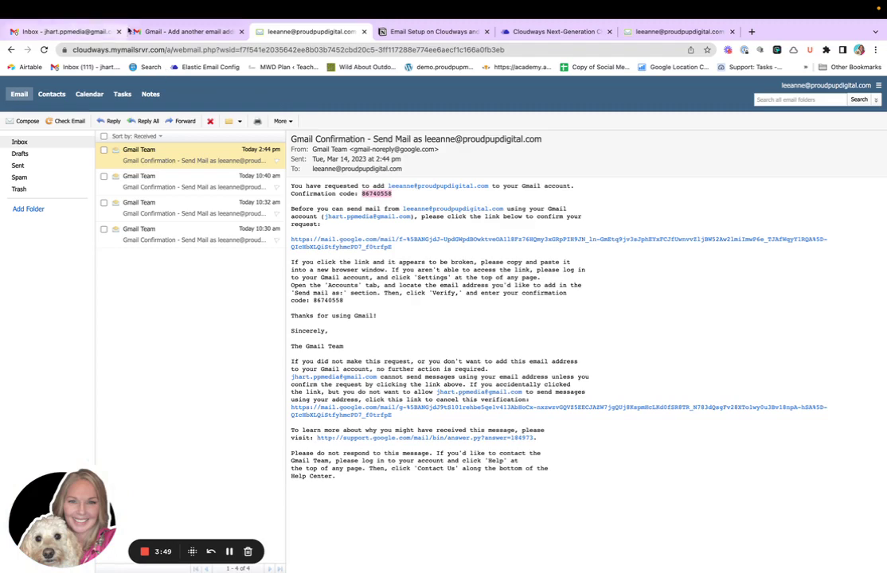
{"action": "left_click", "coordinate": [154, 32]}
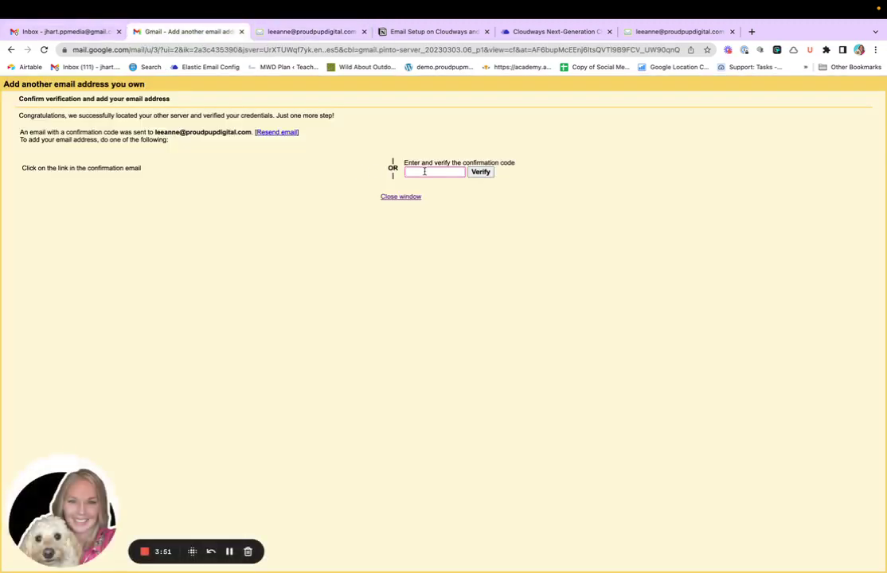
{"action": "key", "text": "super+v"}
{"action": "left_click", "coordinate": [482, 172]}
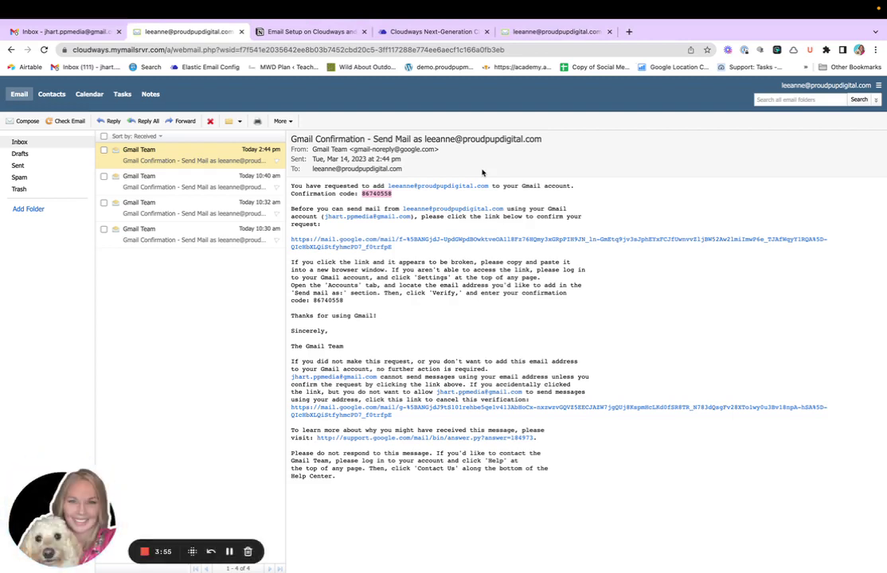
Reopen Gmail's Accounts and Import settings and scroll down to the mail-checking options
{"action": "left_click", "coordinate": [87, 33]}
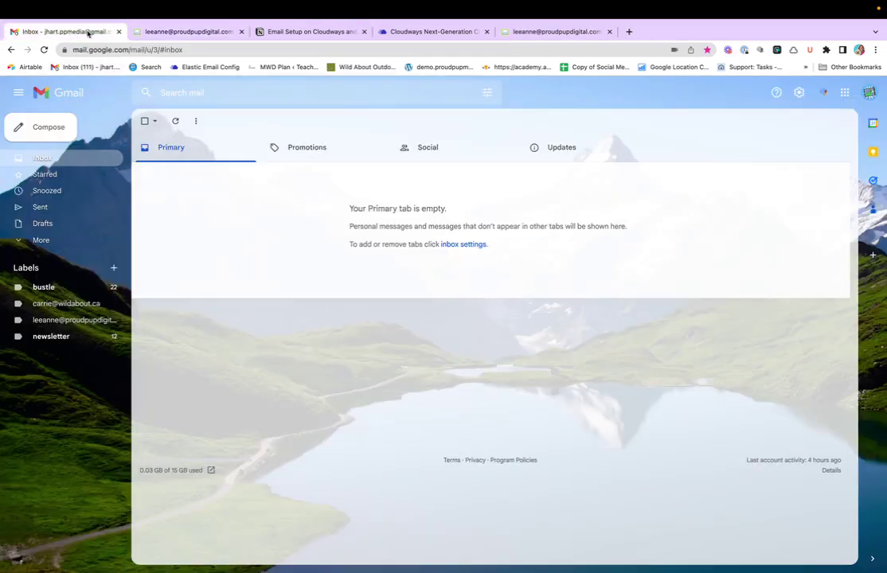
{"action": "left_click", "coordinate": [799, 93]}
{"action": "left_click", "coordinate": [780, 144]}
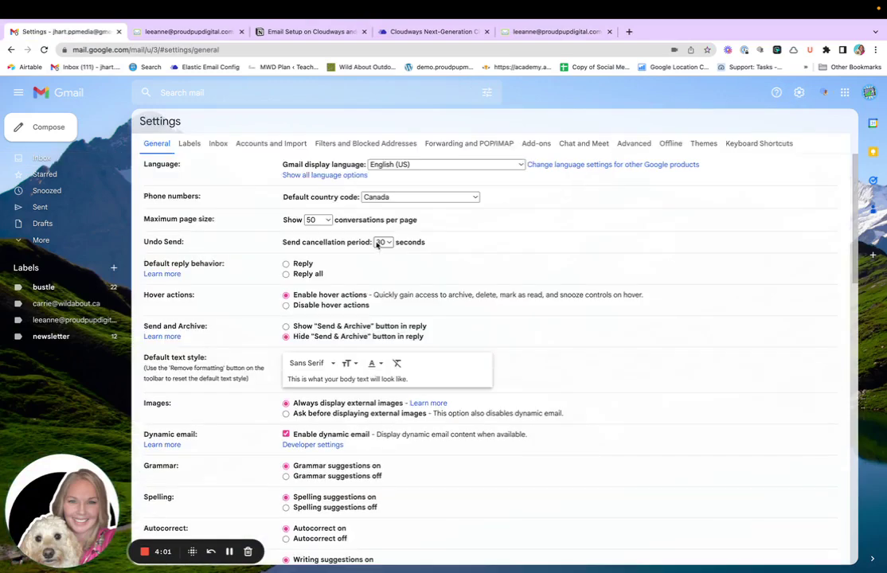
{"action": "left_click", "coordinate": [265, 144]}
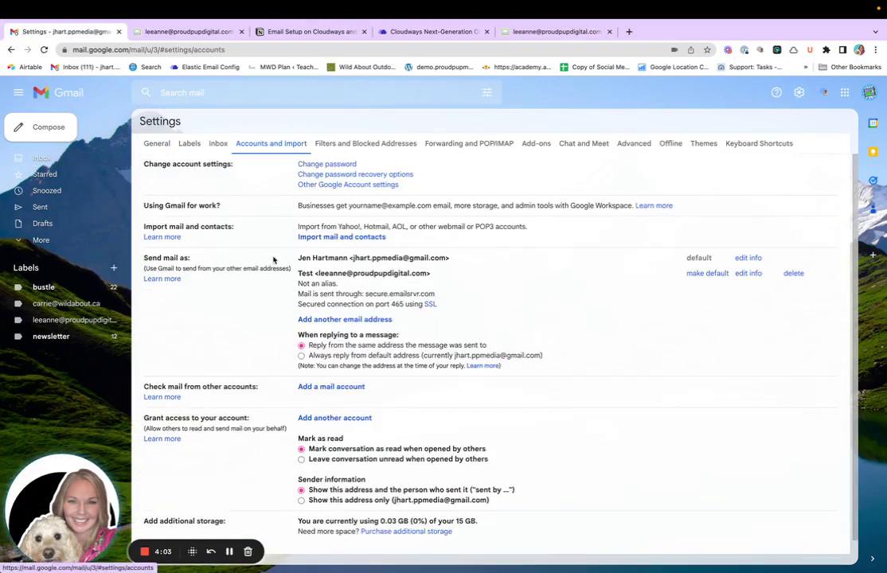
{"action": "scroll", "coordinate": [293, 379], "scroll_direction": "down", "scroll_amount": 1}
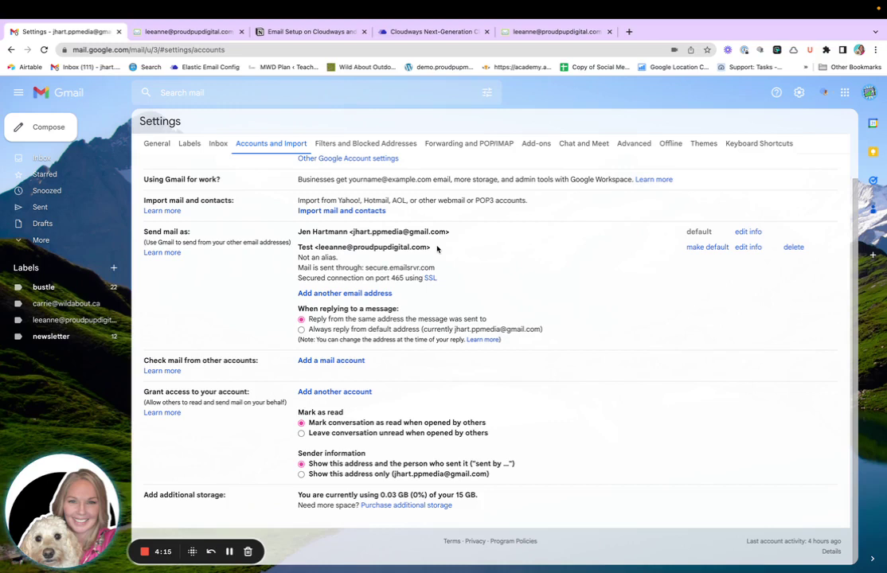
Start Add a mail account, enter the website email address, and continue to the import choice
{"action": "left_click", "coordinate": [323, 362]}
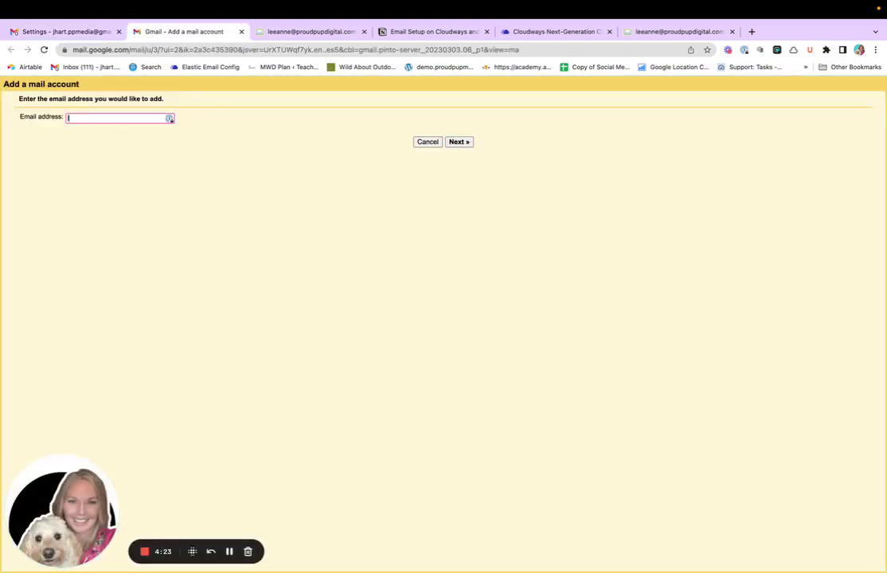
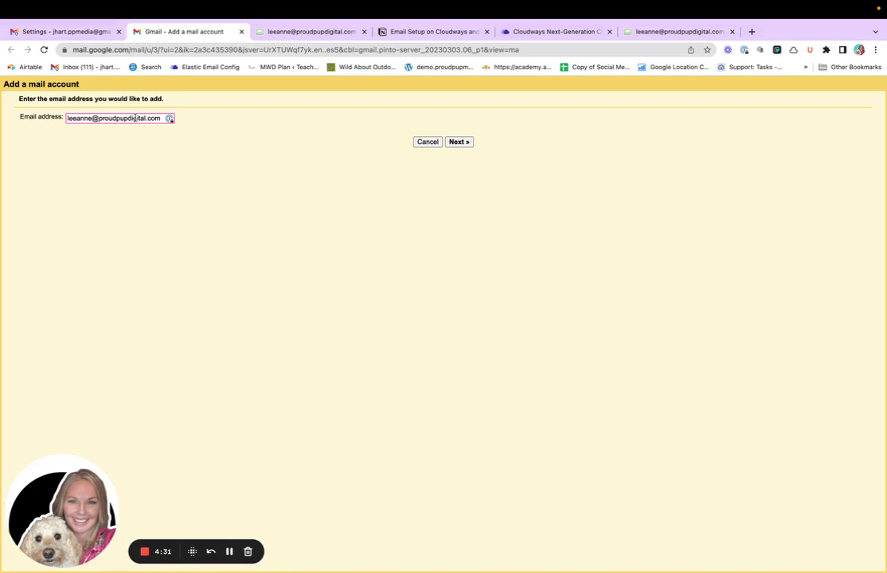
{"action": "left_click", "coordinate": [462, 143]}
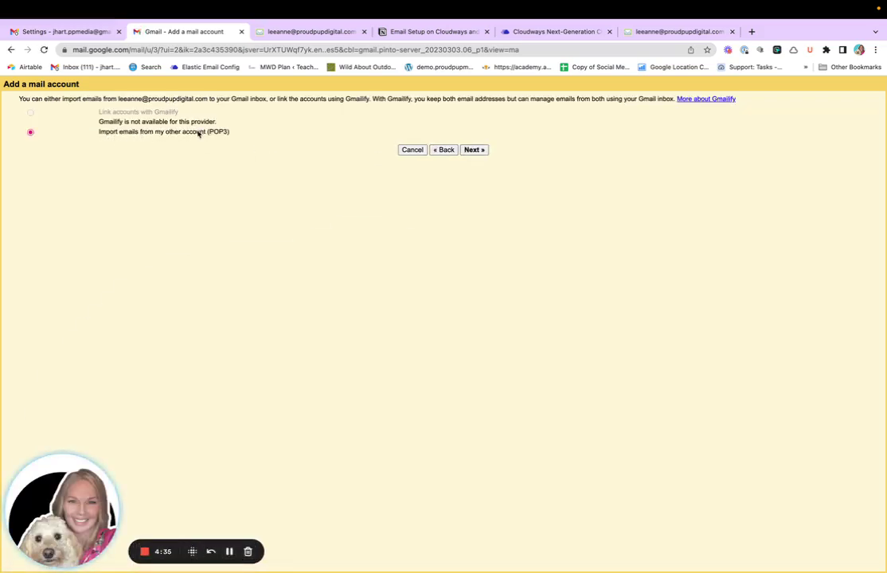
Choose POP3 import, then enter the full website address as username and the account password
{"action": "left_click", "coordinate": [472, 151]}
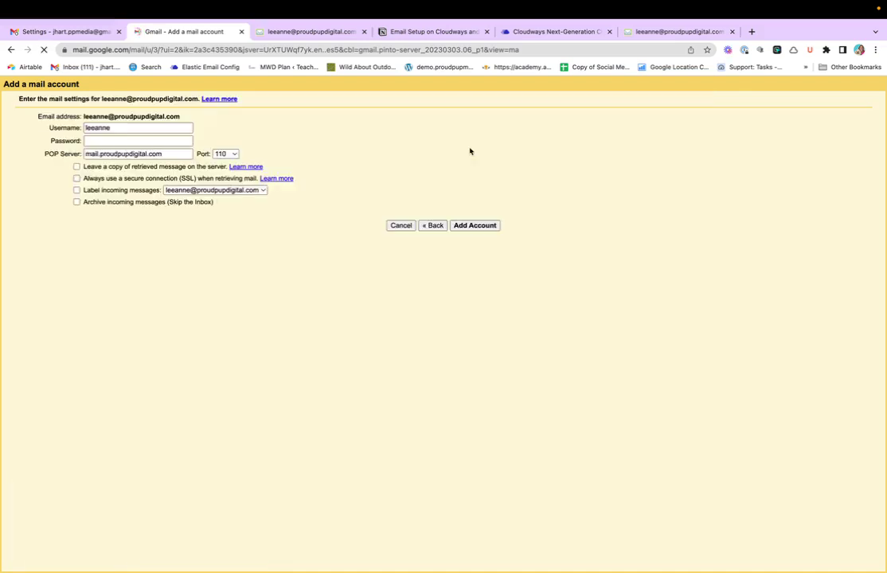
{"action": "left_click", "coordinate": [127, 128]}
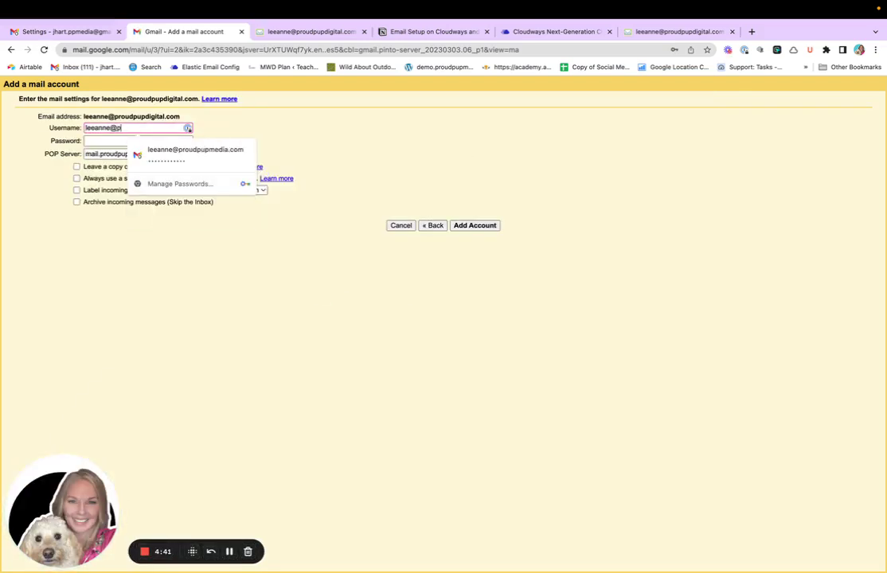
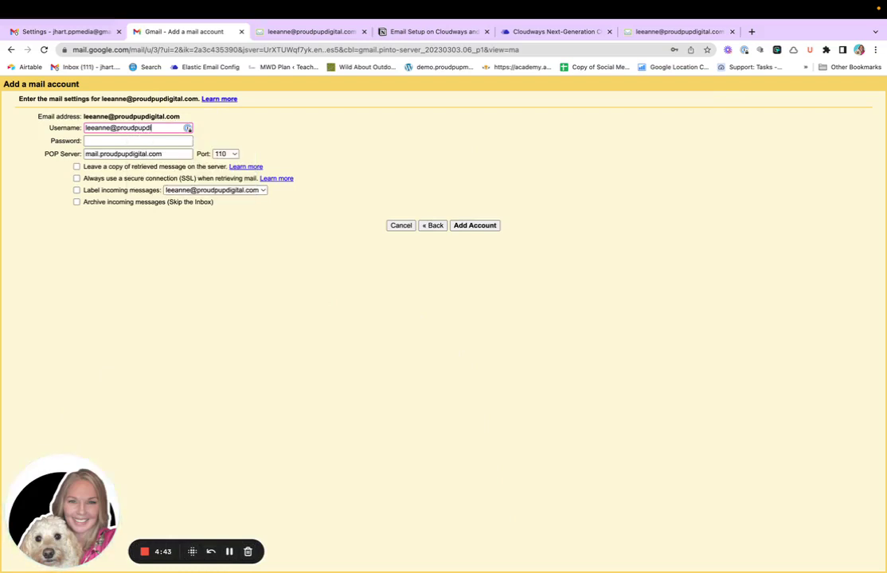
{"action": "left_click", "coordinate": [93, 142]}
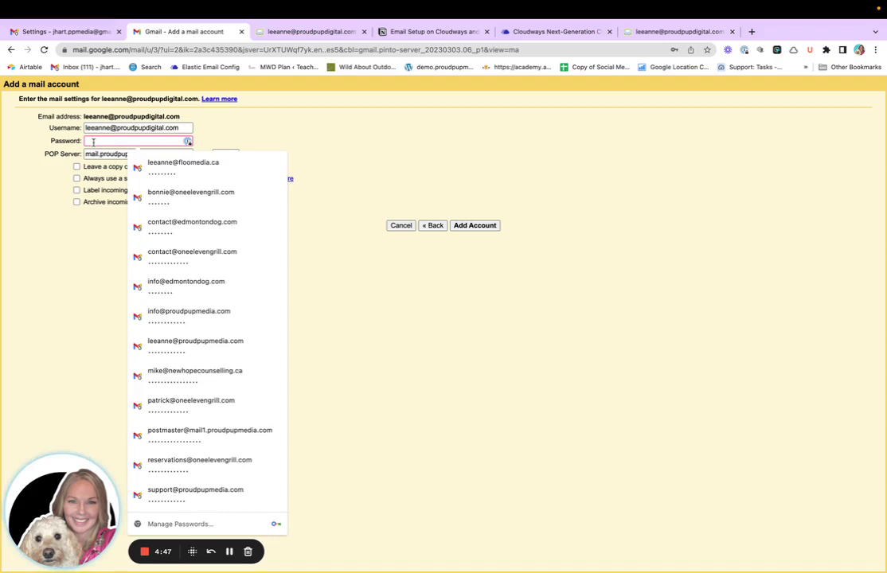
{"action": "key", "text": "super+v"}
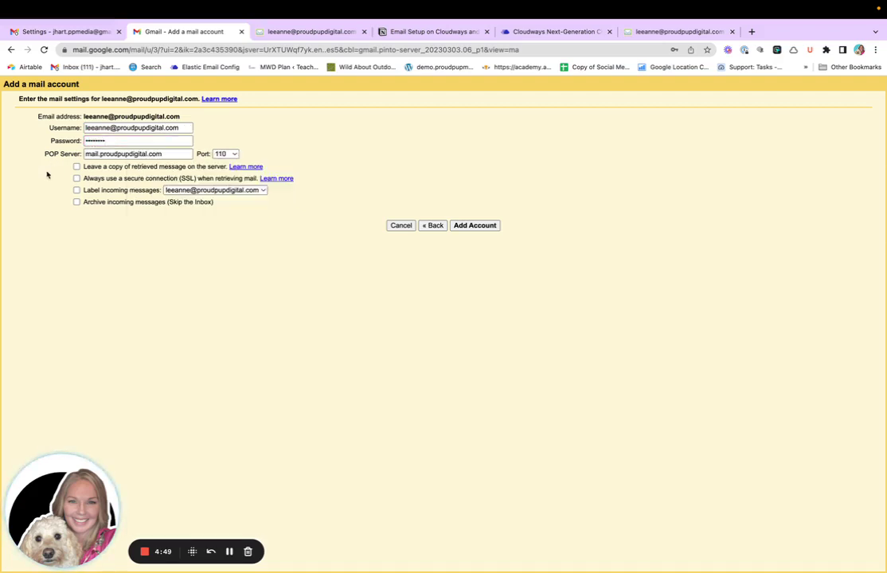
Set POP server secure.emailsrvr.com on port 995 and leave copies of retrieved messages on the server
{"action": "triple_click", "coordinate": [96, 153]}
{"action": "key", "text": "BackSpace"}
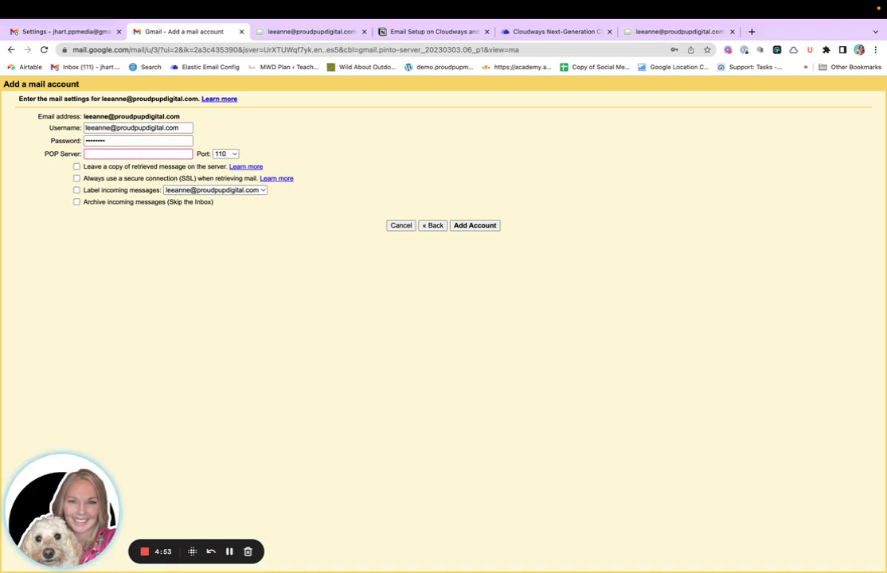
{"action": "type", "text": "secure"}
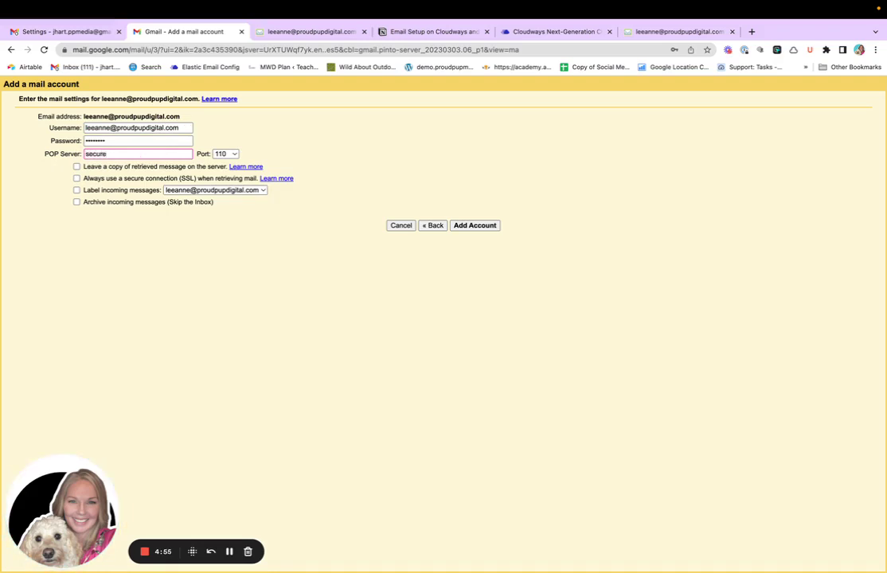
{"action": "type", "text": ".email"}
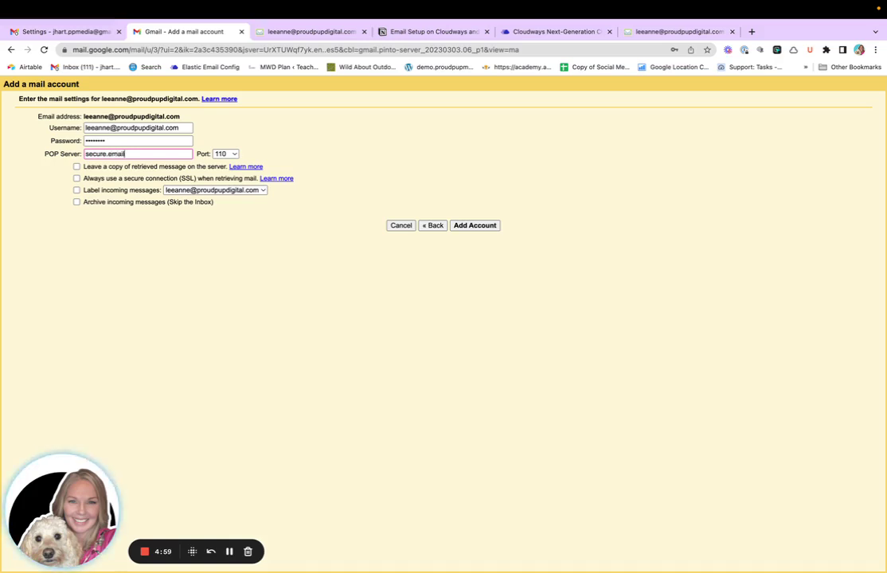
{"action": "type", "text": "srvr.com"}
{"action": "left_click", "coordinate": [225, 154]}
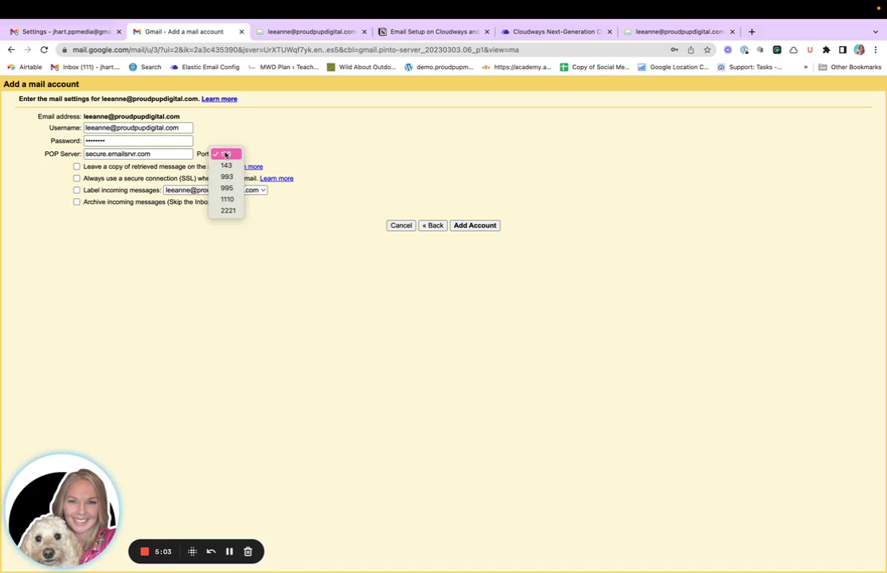
{"action": "left_click", "coordinate": [226, 188]}
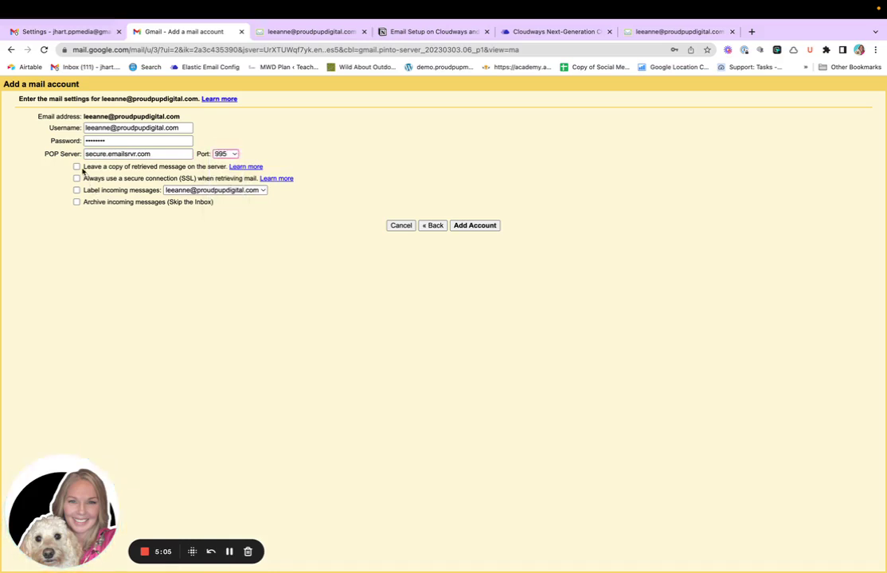
{"action": "left_click", "coordinate": [77, 167]}
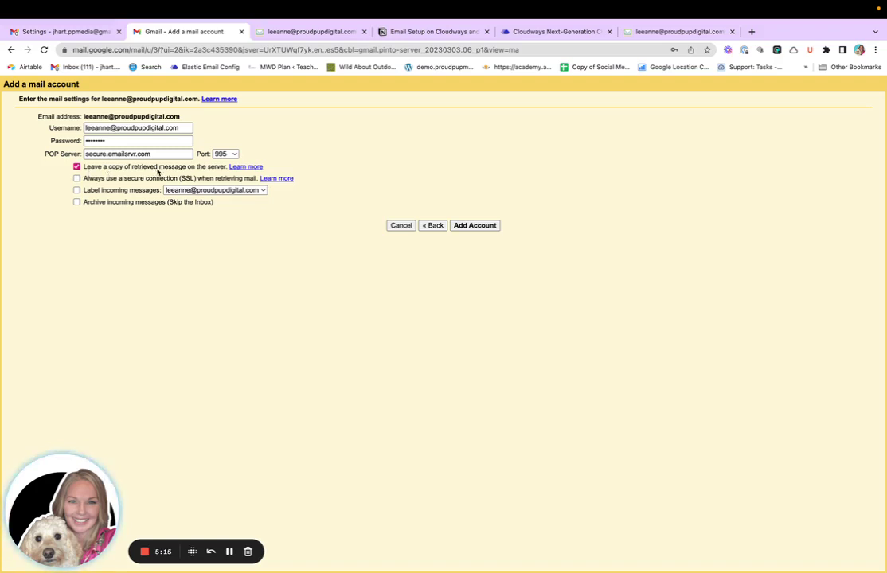
{"action": "left_click", "coordinate": [307, 34]}
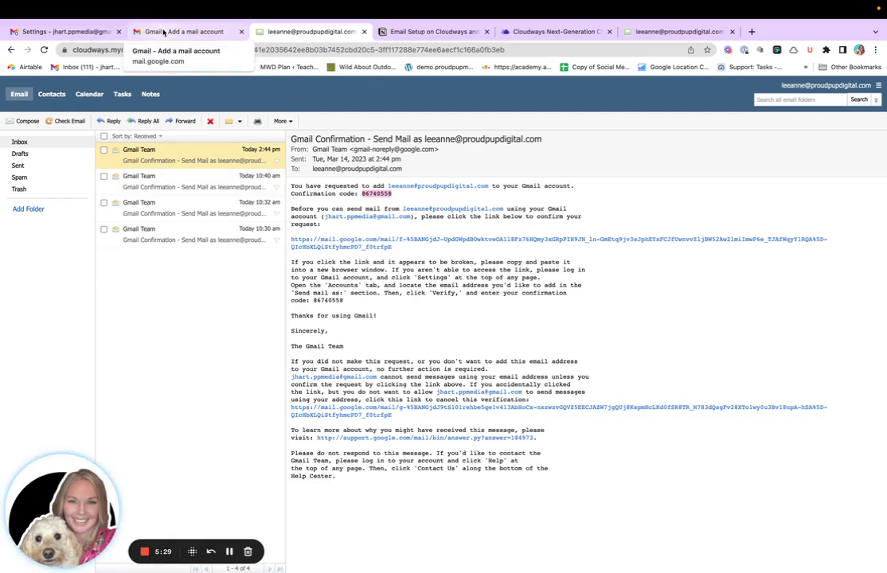
Return to Gmail's POP3 add-account form
{"action": "left_click", "coordinate": [164, 32]}
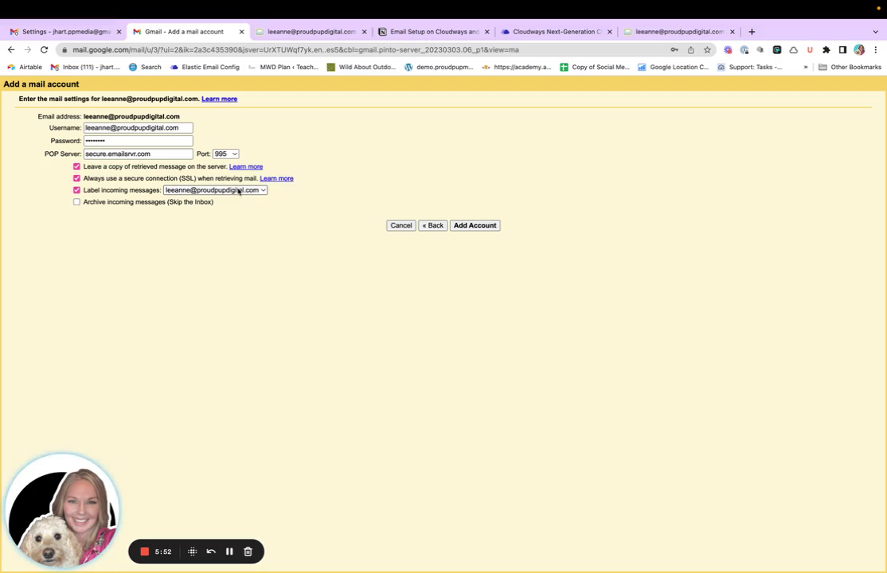
Submit the POP3 account, re-enter the password after the server-denied error, and submit again
{"action": "left_click", "coordinate": [468, 226]}
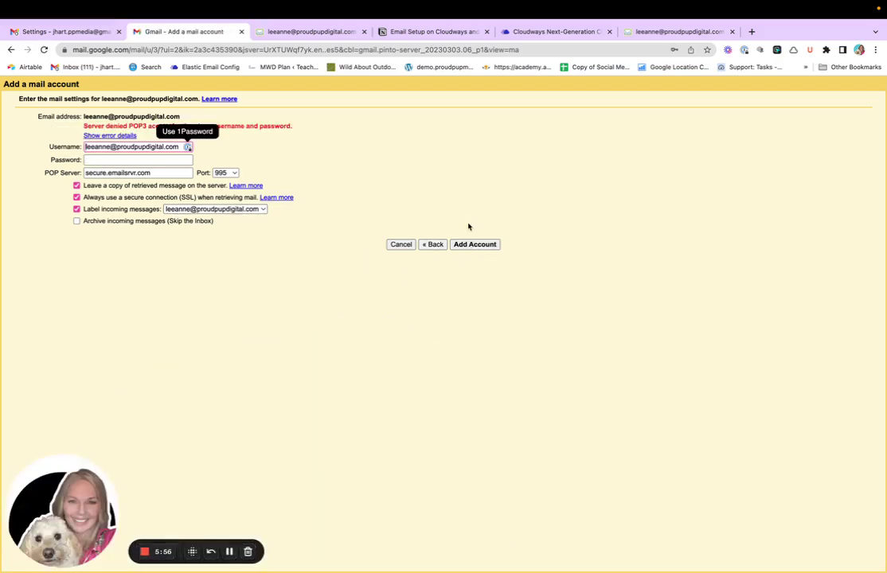
{"action": "left_click", "coordinate": [152, 160]}
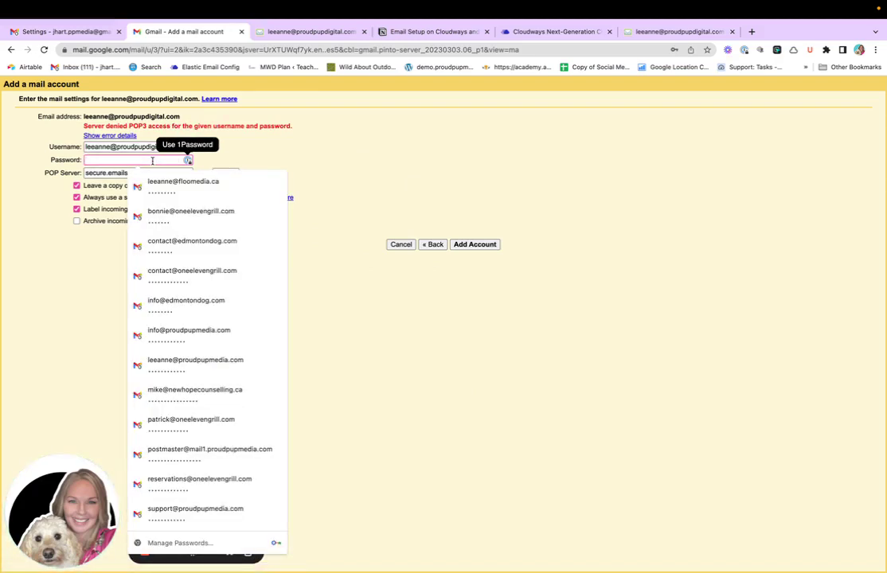
{"action": "left_click", "coordinate": [86, 348]}
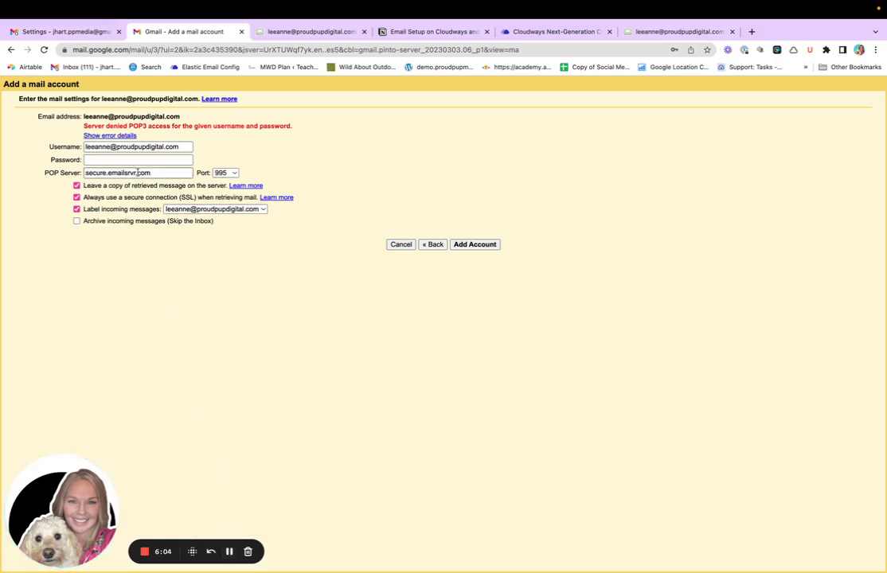
{"action": "left_click", "coordinate": [137, 161]}
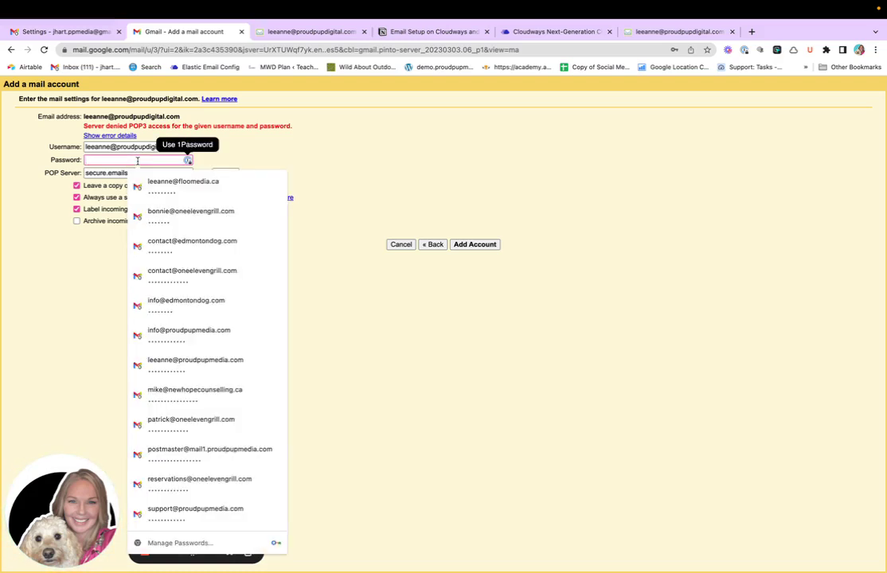
{"action": "key", "text": "ctrl+v"}
{"action": "left_click", "coordinate": [52, 278]}
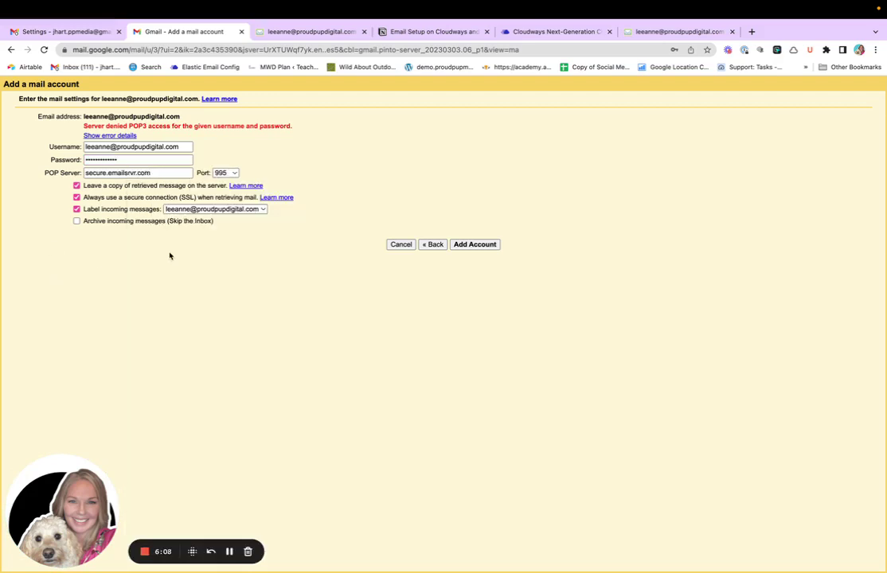
{"action": "left_click", "coordinate": [472, 245]}
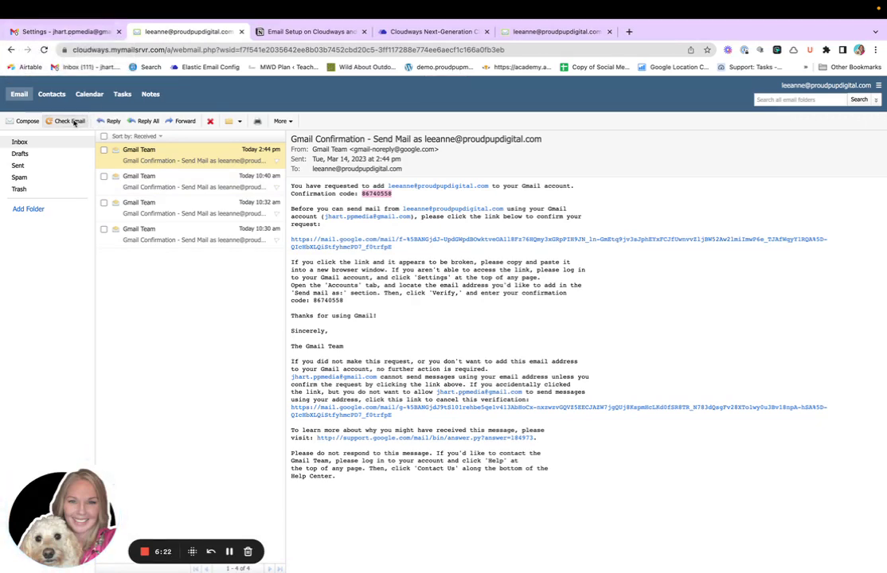
Switch back to Gmail's Accounts and Import settings from the Cloudways webmail inbox
{"action": "left_click", "coordinate": [62, 32]}
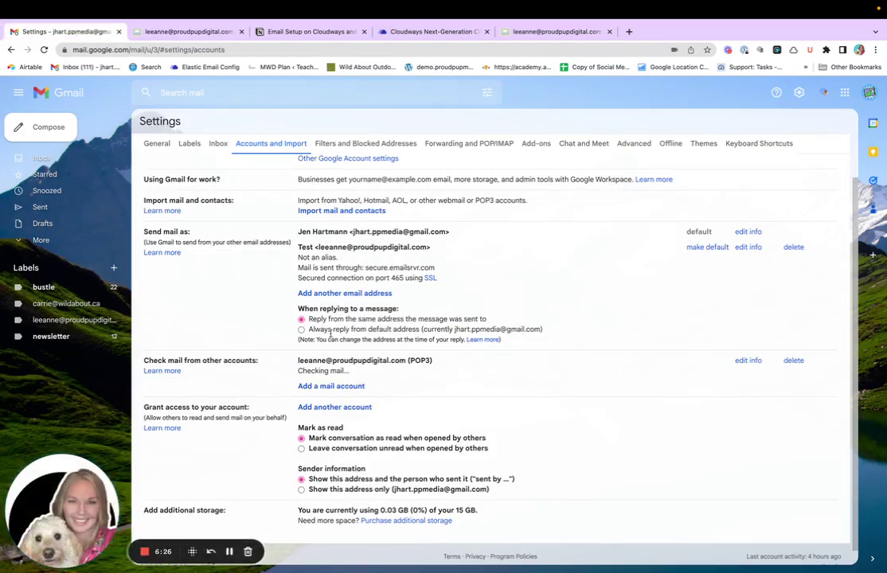
Scroll to the website address's POP3 entry under Check mail from other accounts, showing it checking mail
{"action": "scroll", "coordinate": [330, 333], "scroll_direction": "down", "scroll_amount": 1}
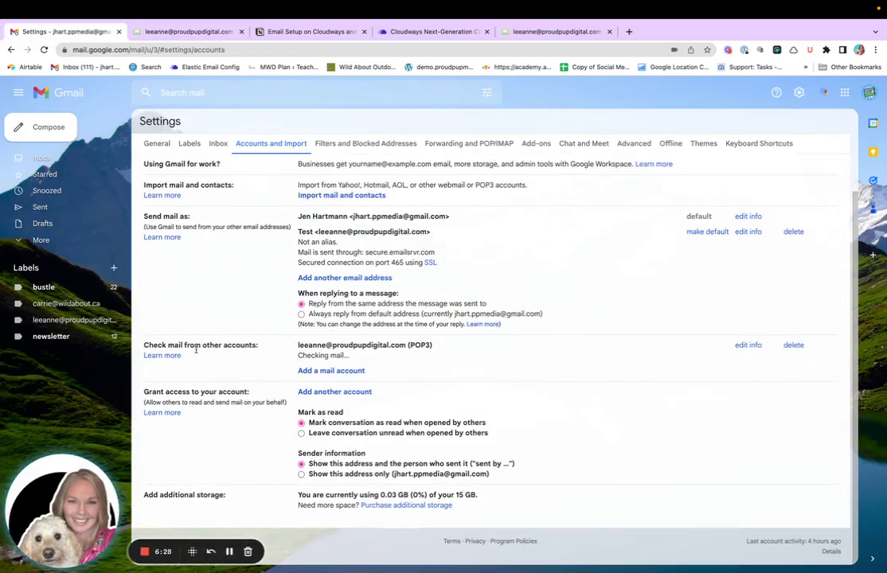